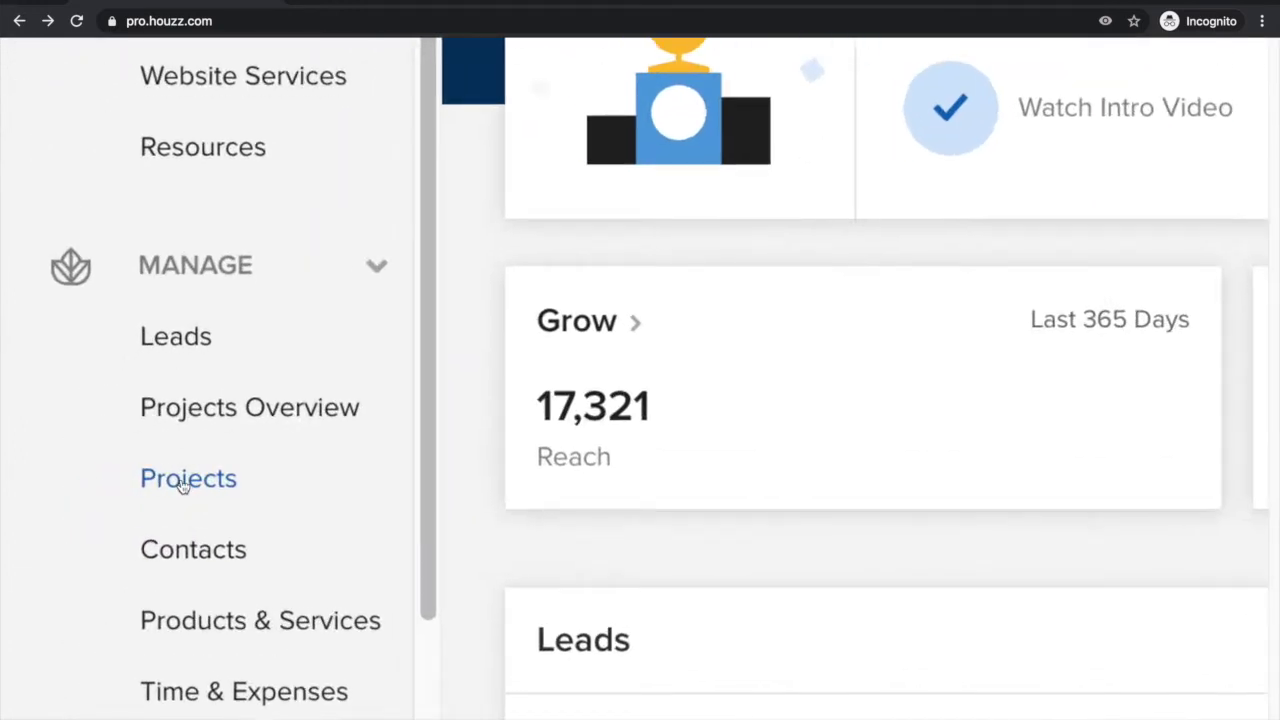
Open the All Projects list from Projects under Manage in the sidebar.
click(81, 479)
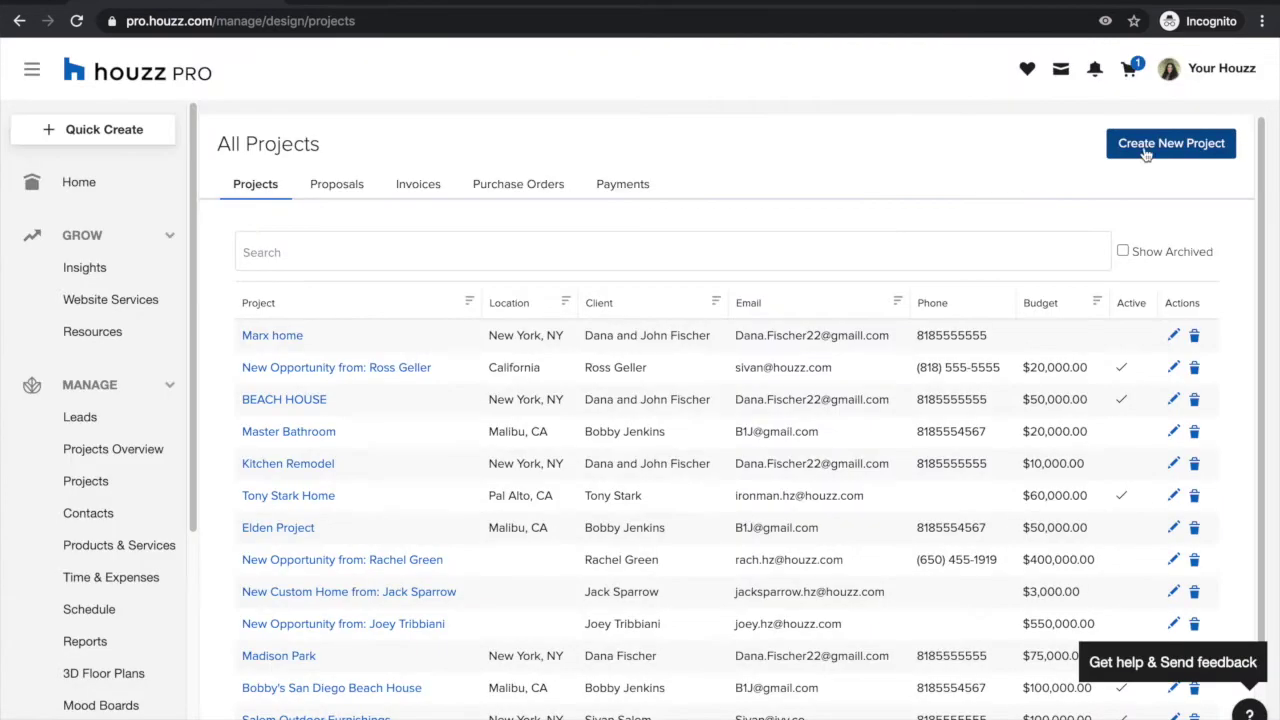
Create a new project, cancel the Add New Client form, and pick an existing client.
click(1147, 150)
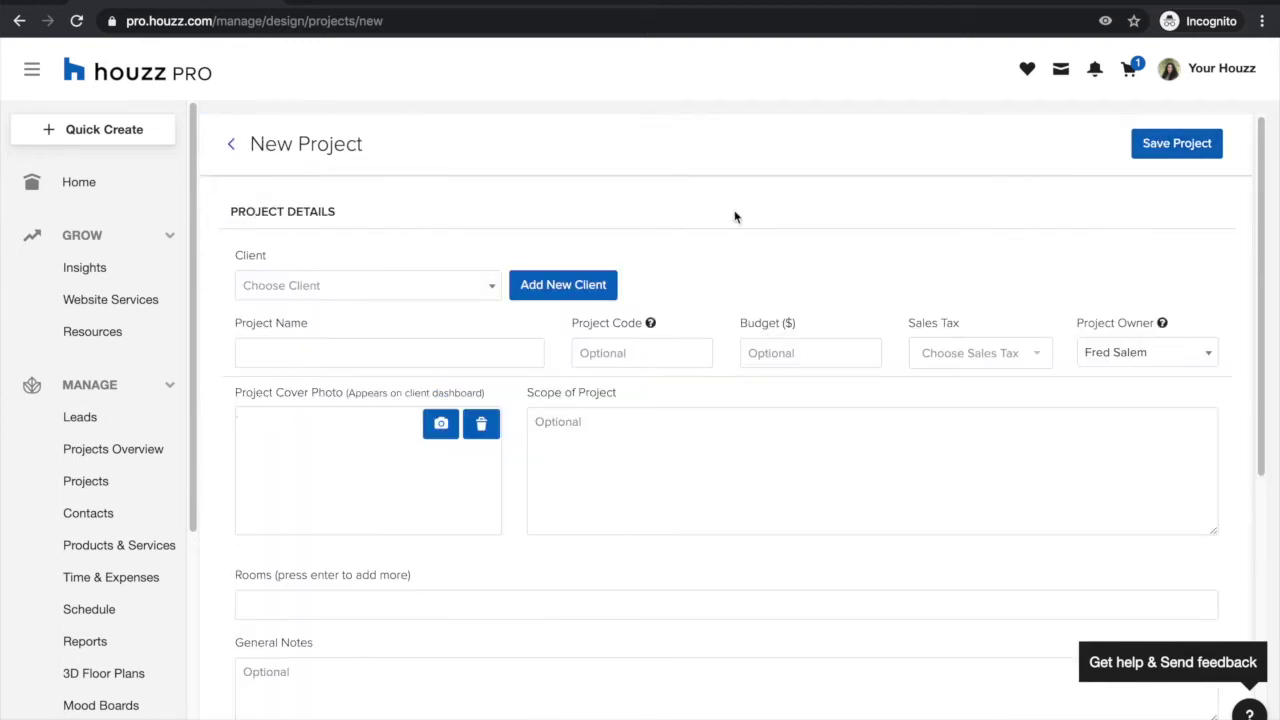
click(295, 289)
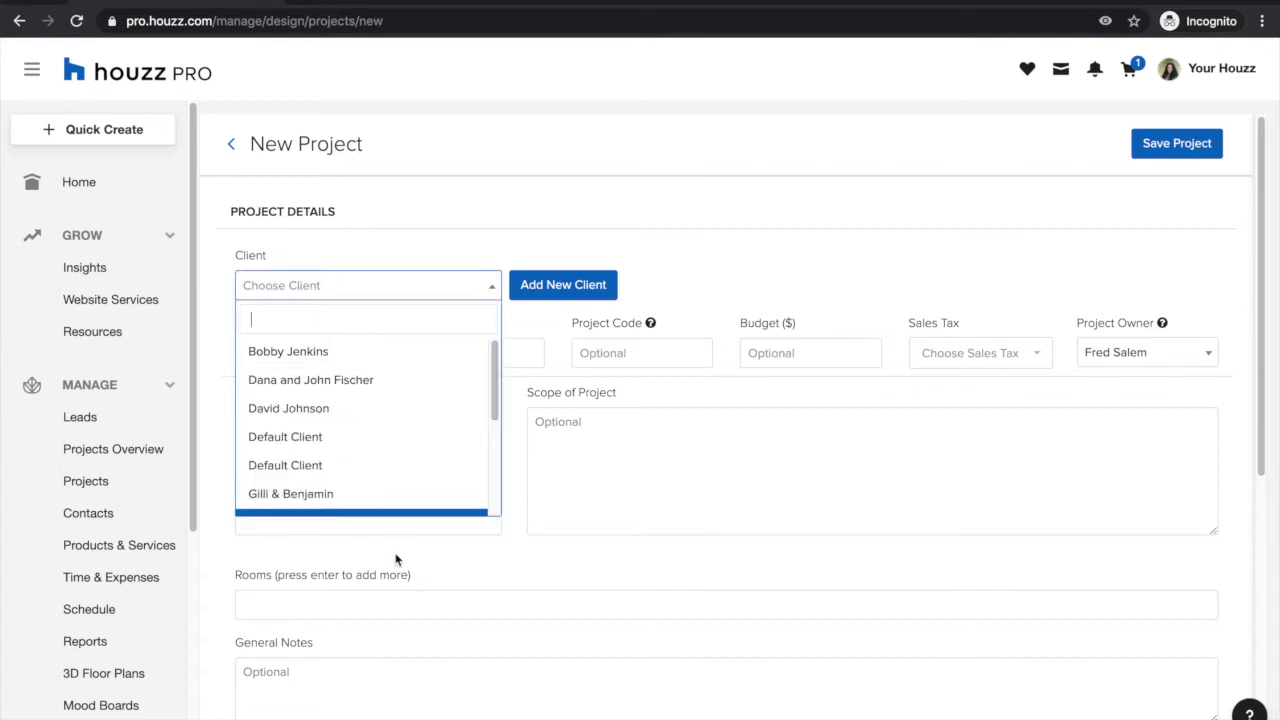
click(443, 196)
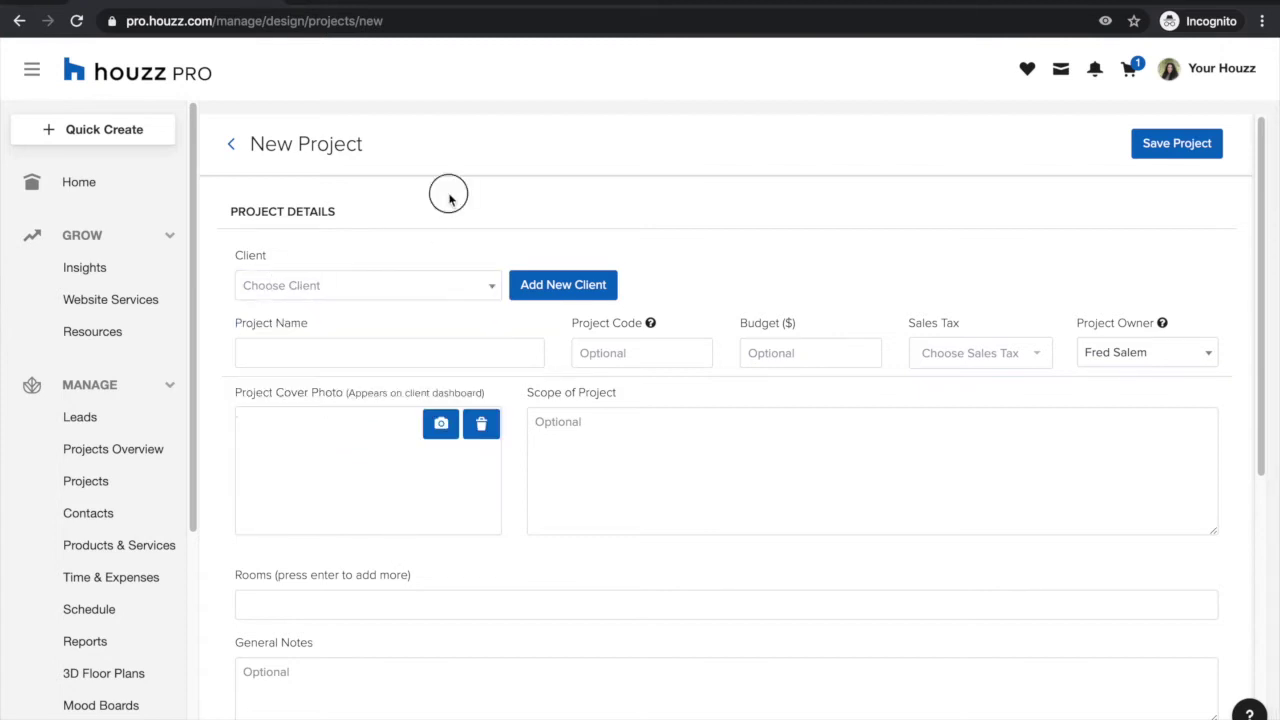
click(584, 296)
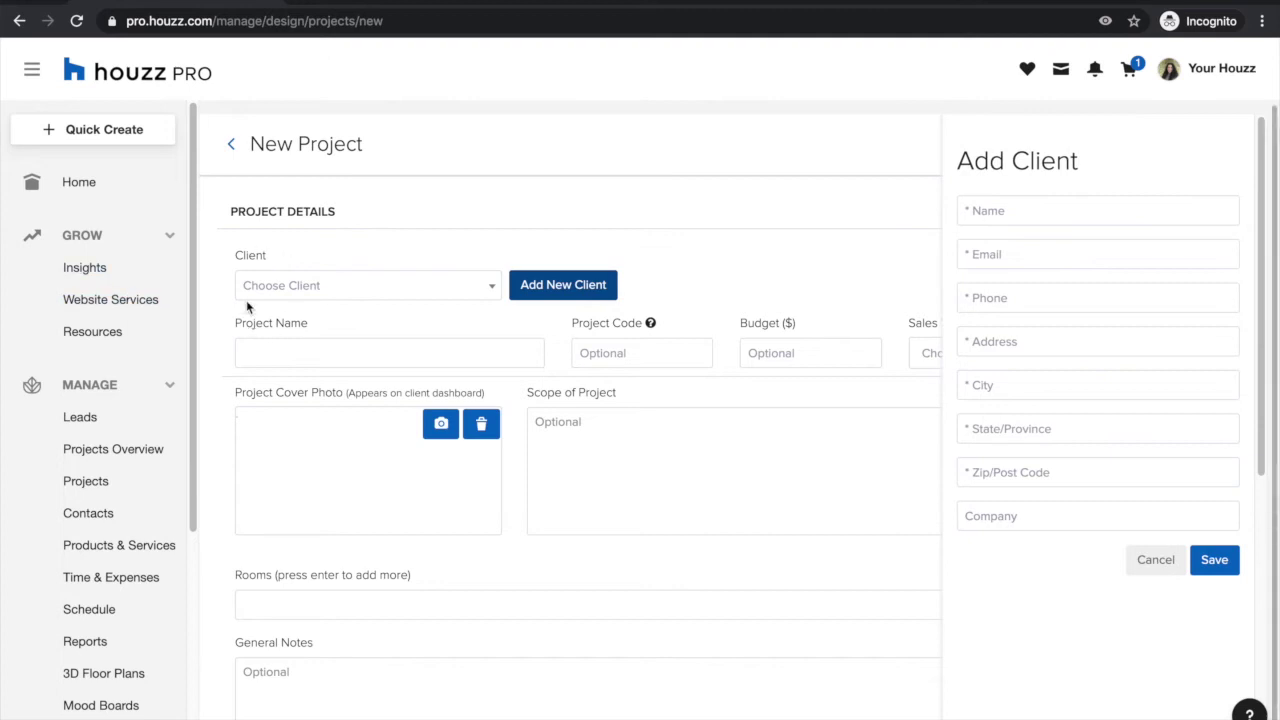
click(1128, 555)
click(443, 287)
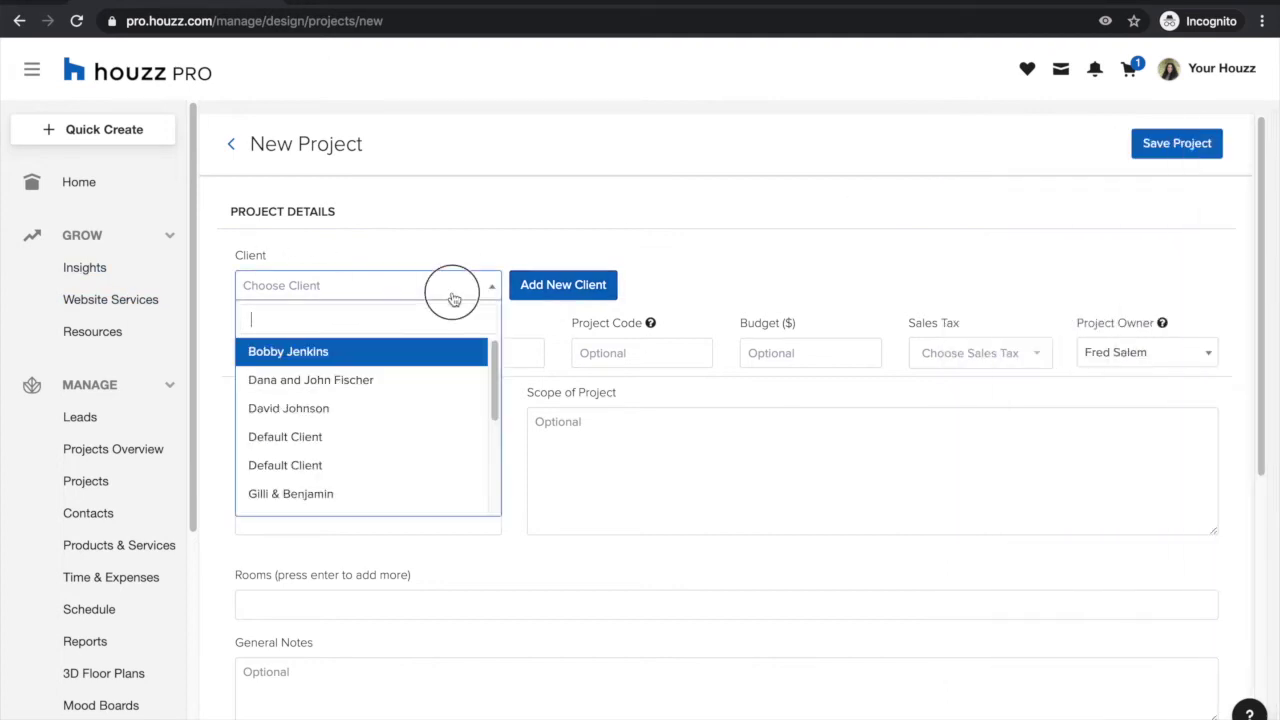
click(355, 500)
click(305, 358)
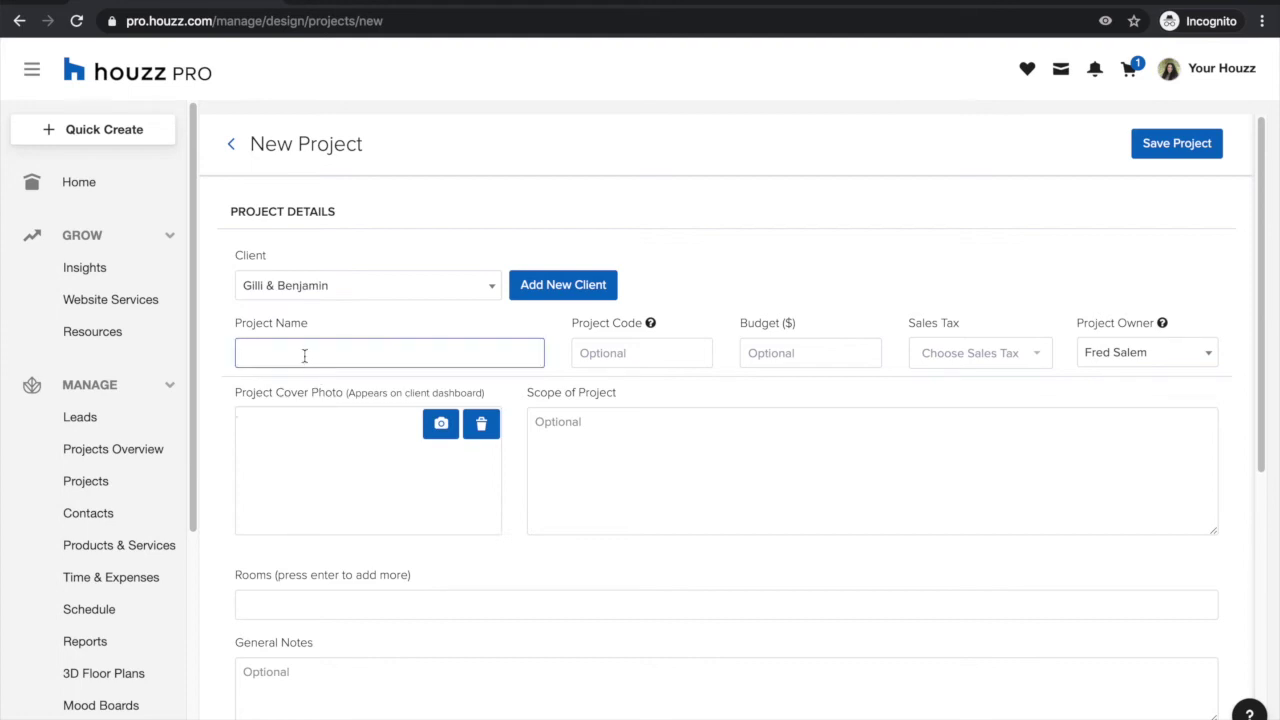
Enter name Benjamin's Room, code BR, budget 10000, and choose LA : 9.25% sales tax.
text(Benjamin's Room)
click(649, 350)
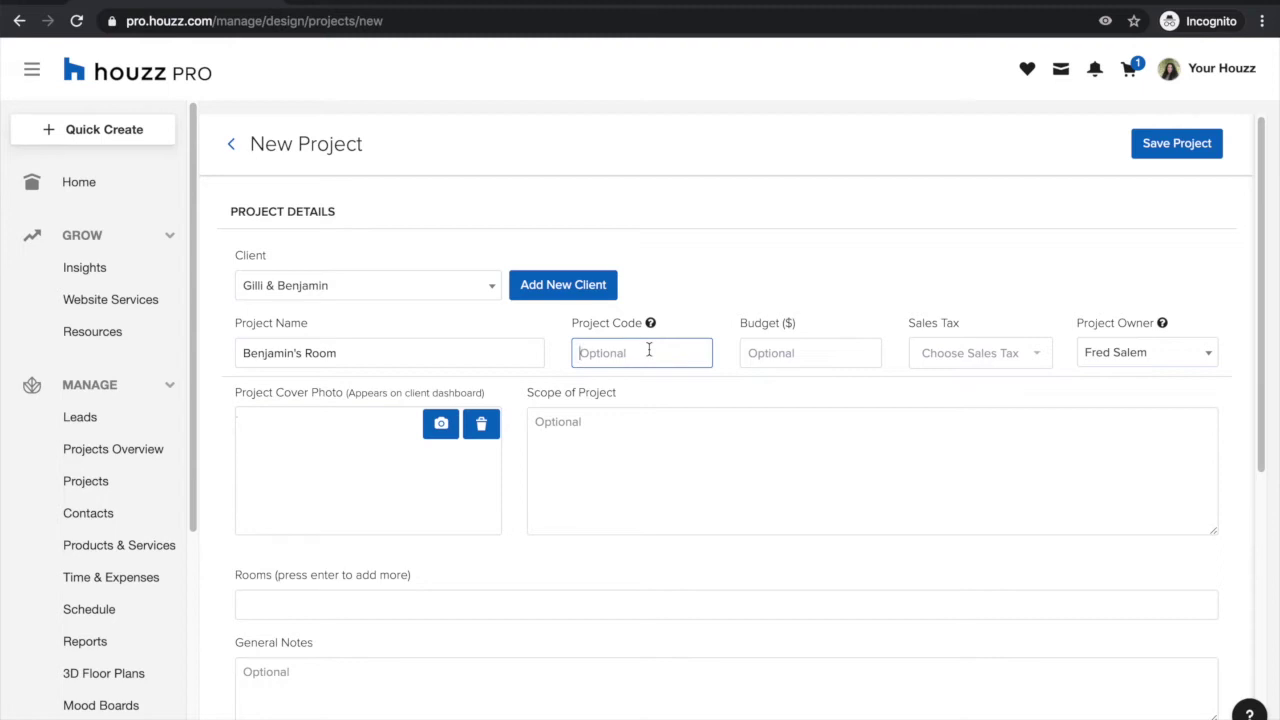
text(BR)
click(823, 346)
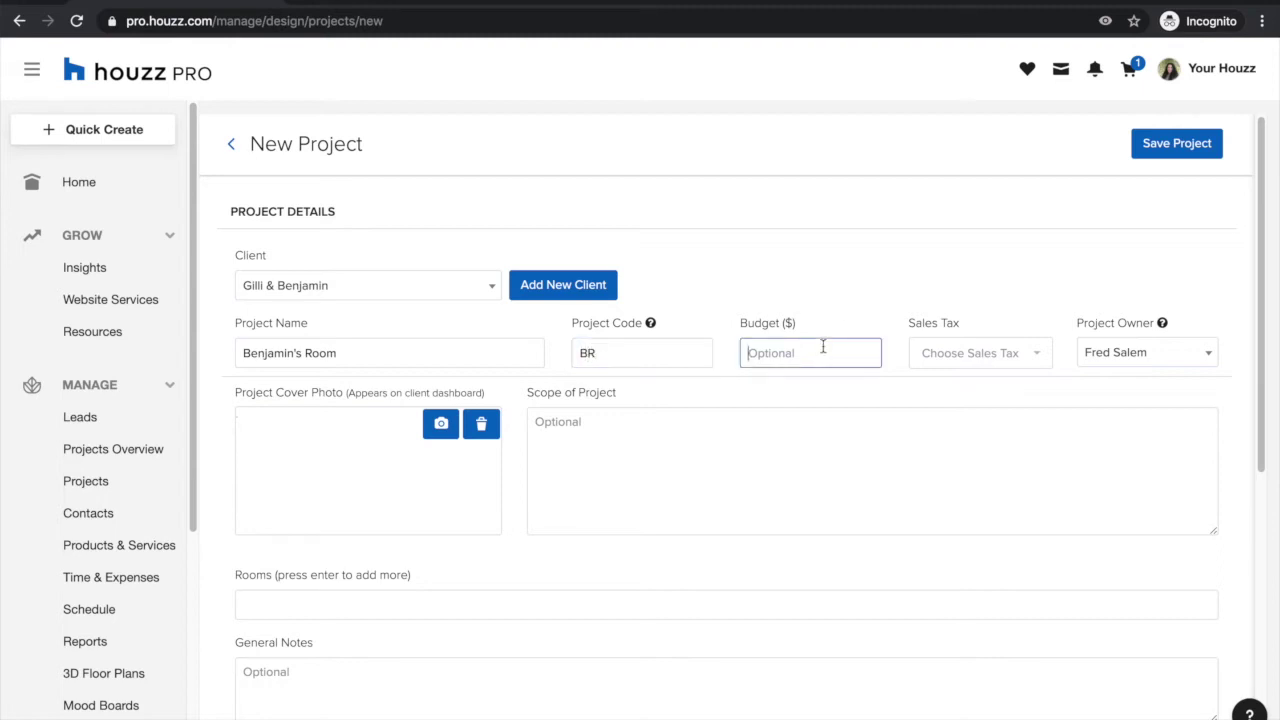
text(10000)
click(1000, 363)
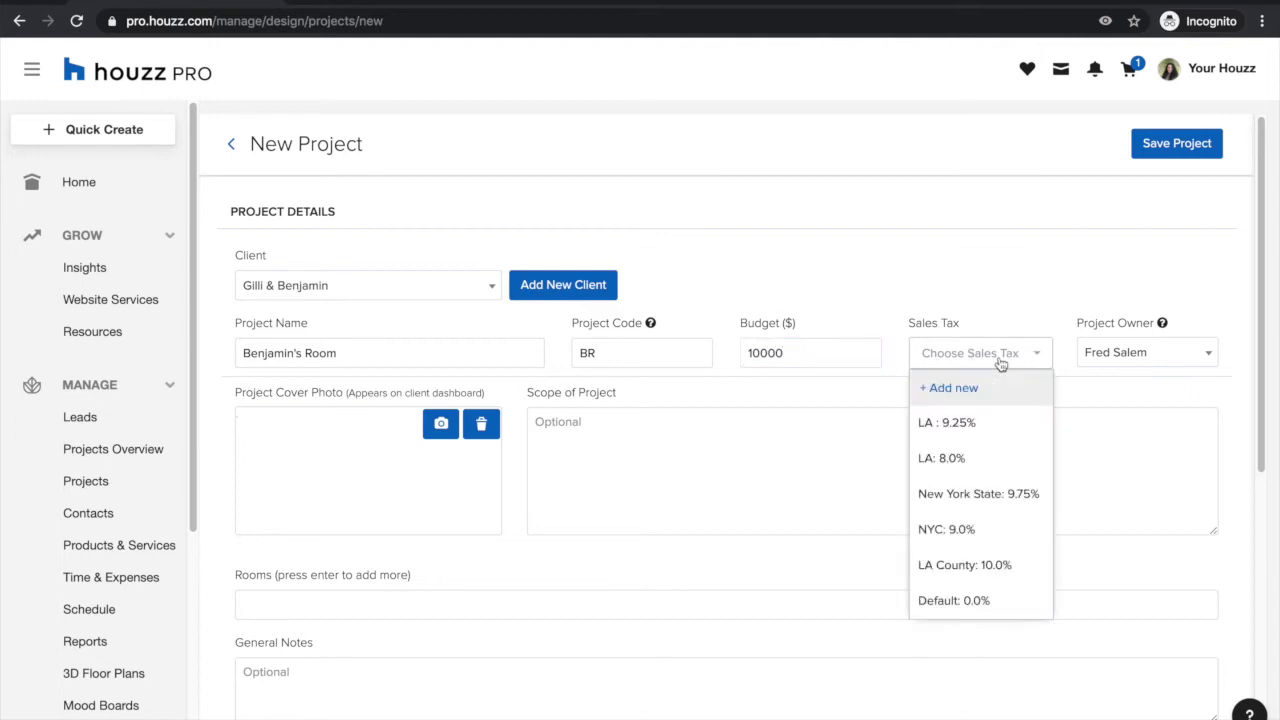
click(962, 440)
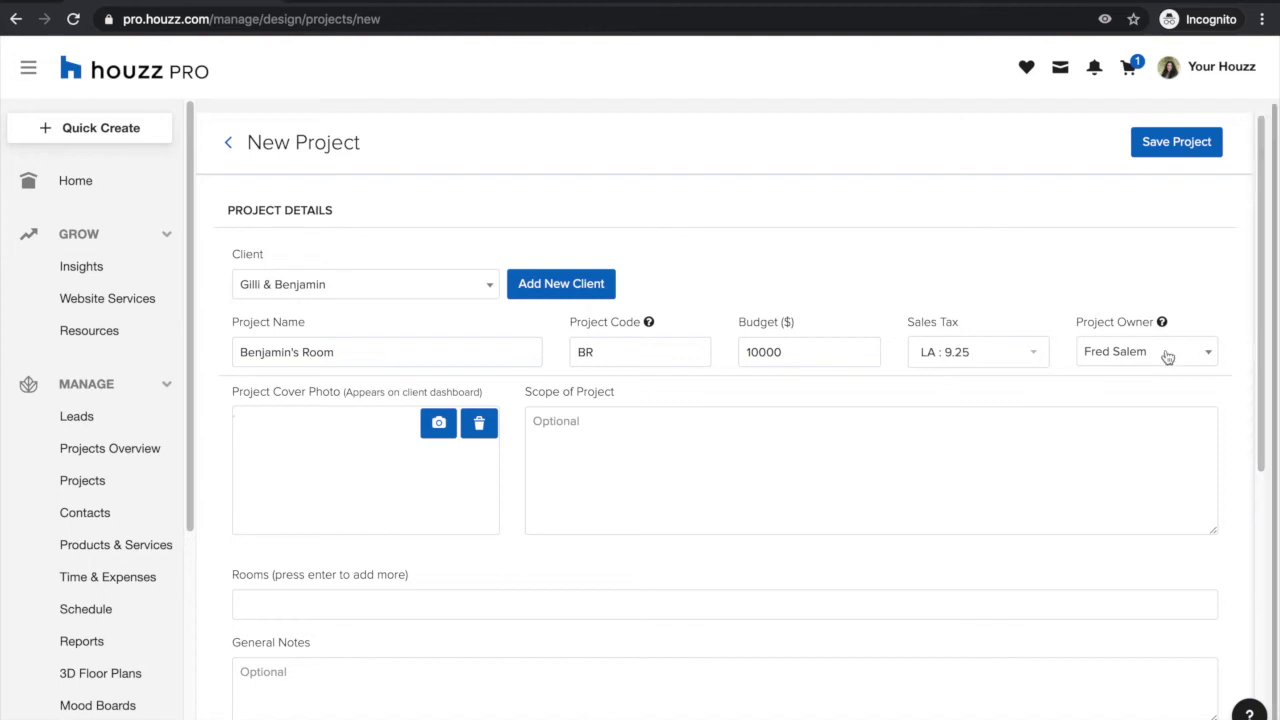
Check the project owner list and keep the current owner.
scroll(1167, 357, up, 5)
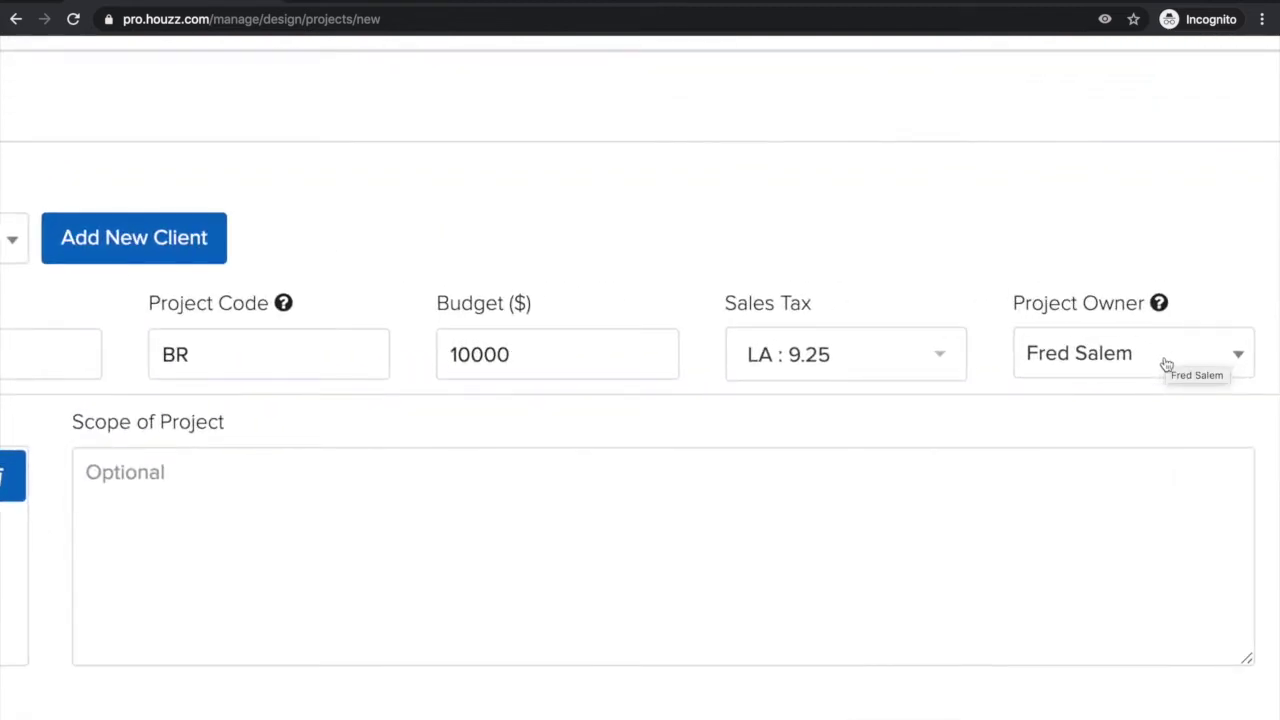
click(1167, 363)
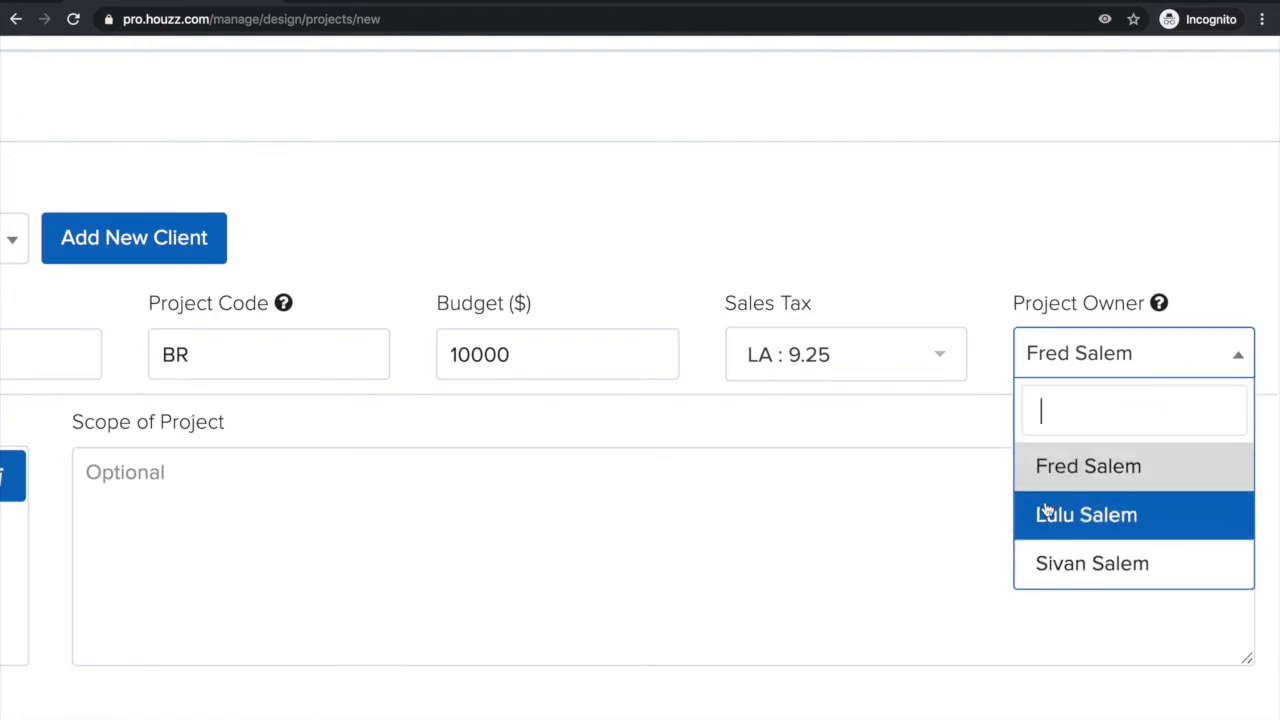
click(846, 420)
scroll(848, 415, down, 5)
Add Bedroom, Bathroom and Master Bathroom as the project's rooms.
scroll(845, 409, down, 3)
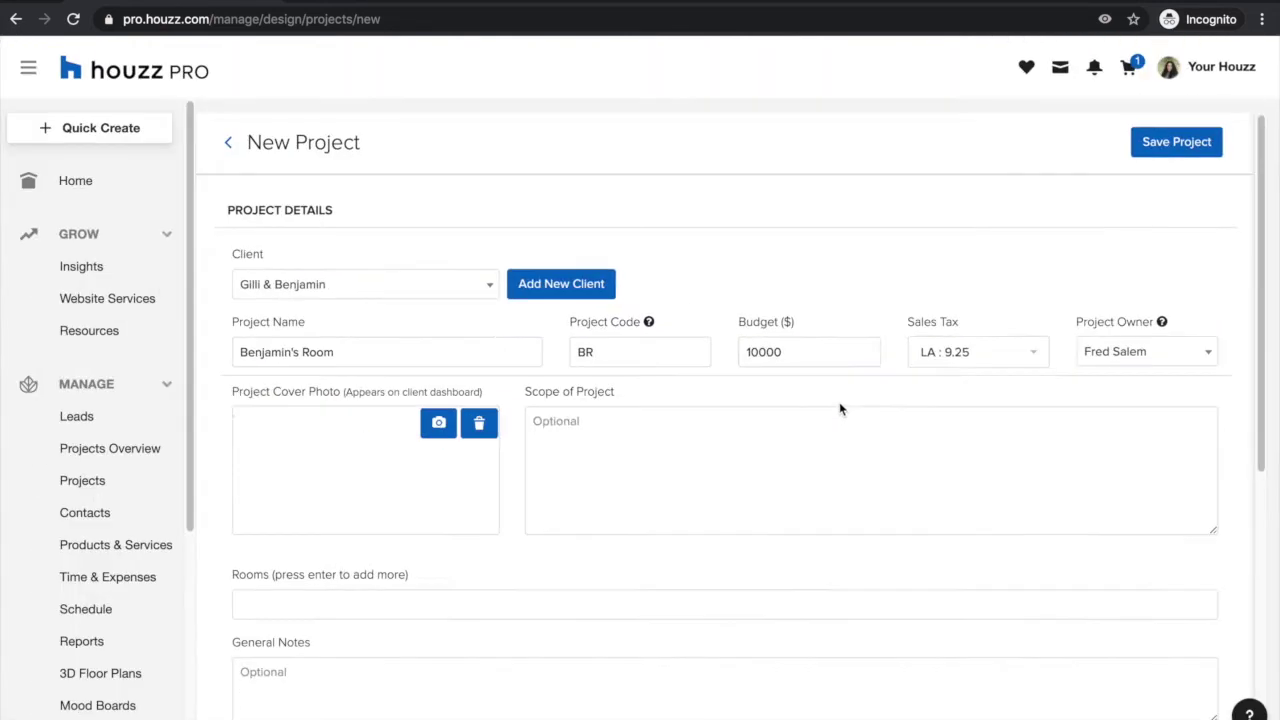
scroll(271, 423, up, 5)
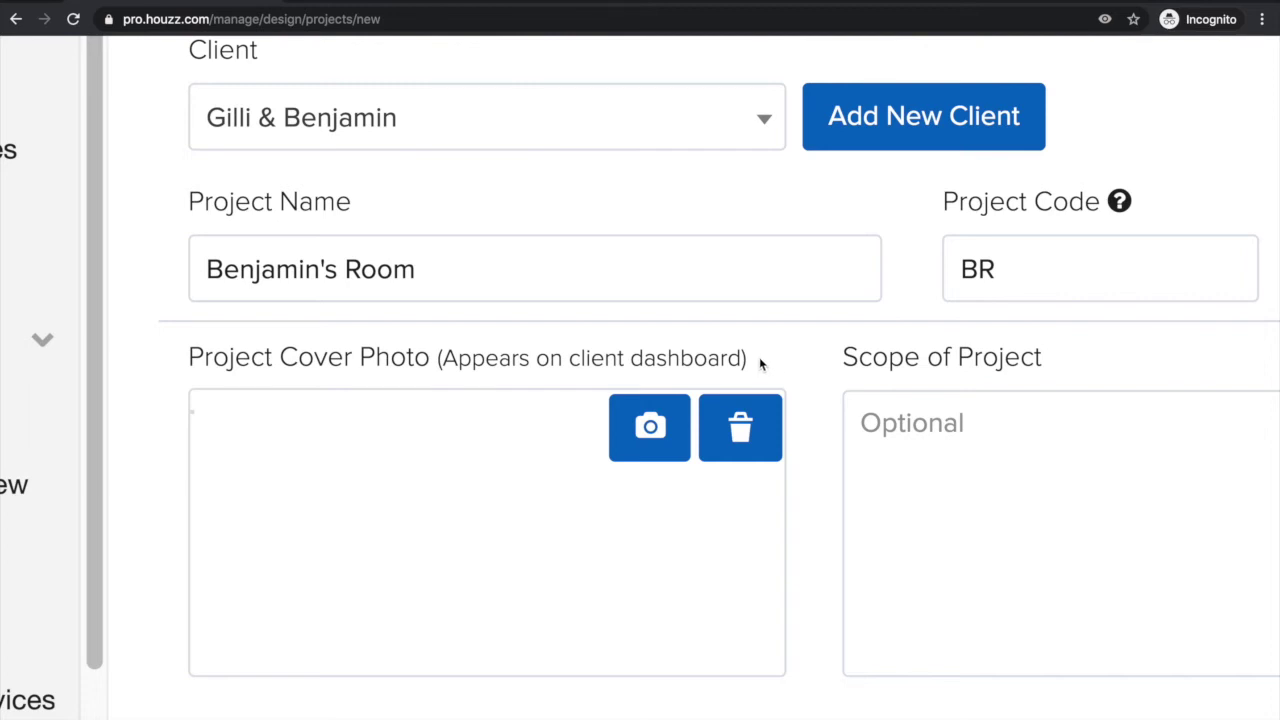
scroll(760, 363, down, 5)
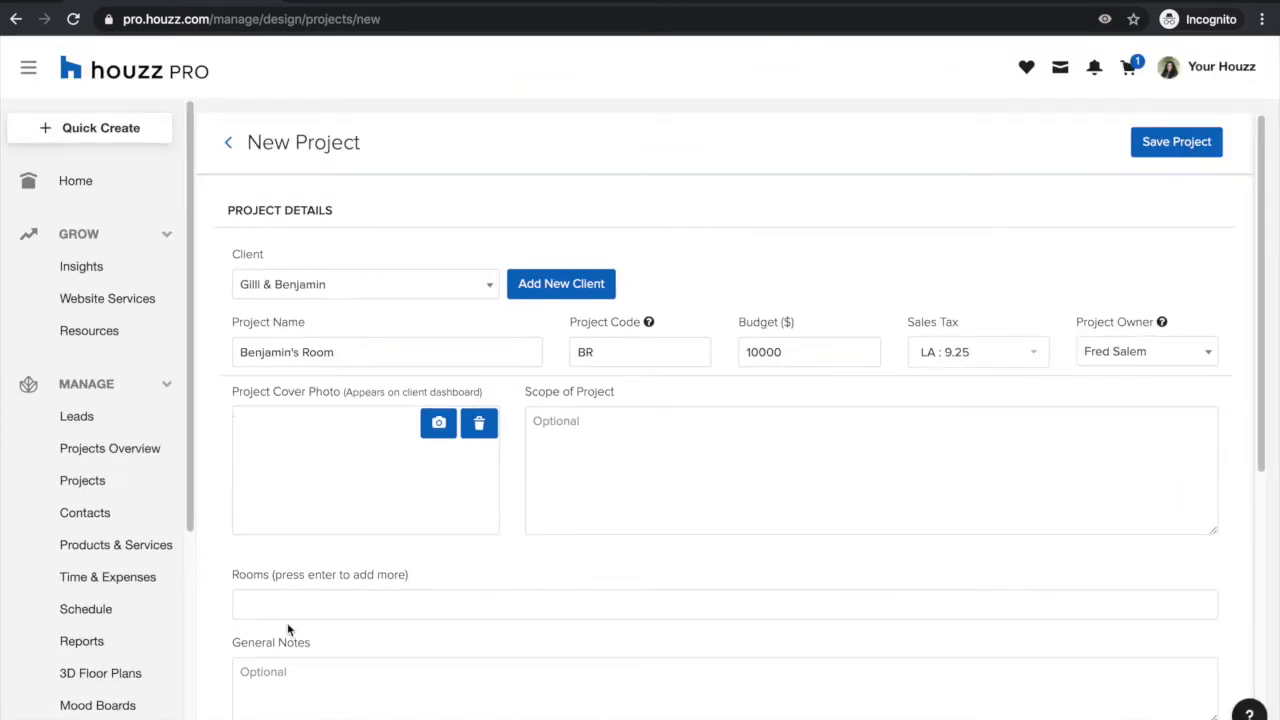
scroll(251, 603, down, 2)
click(308, 491)
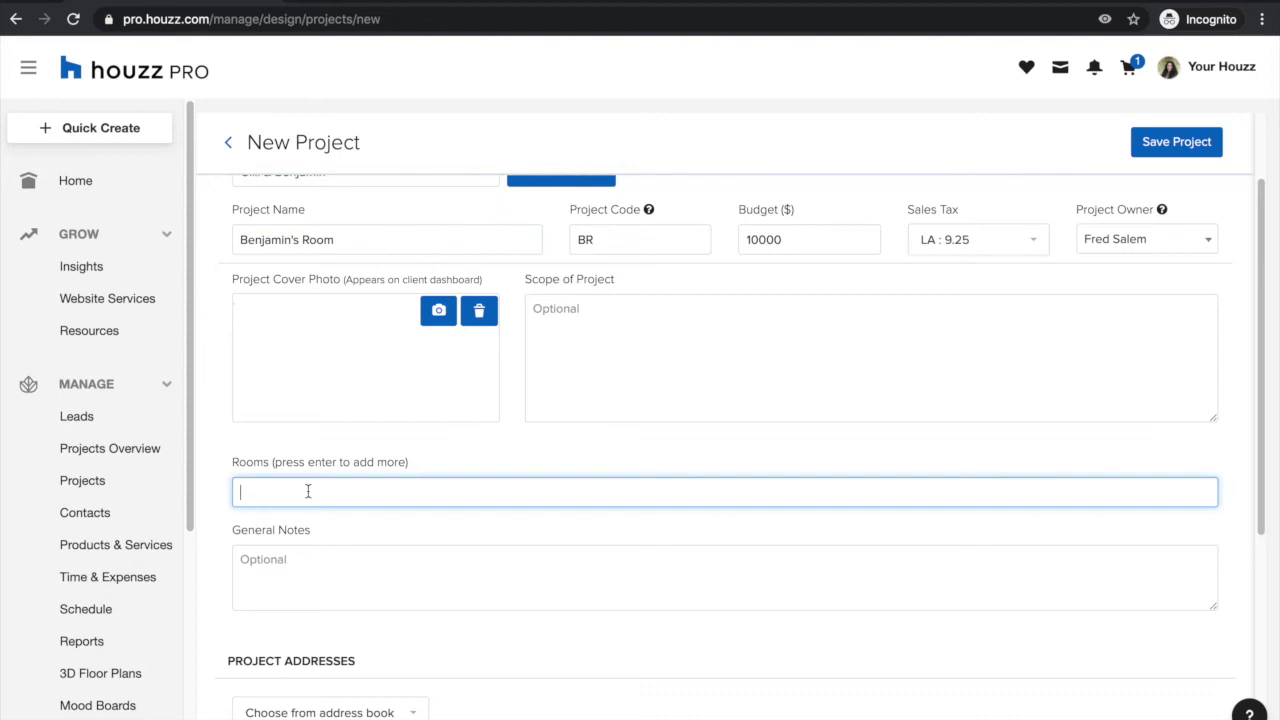
text(Bedroom)
key(Return)
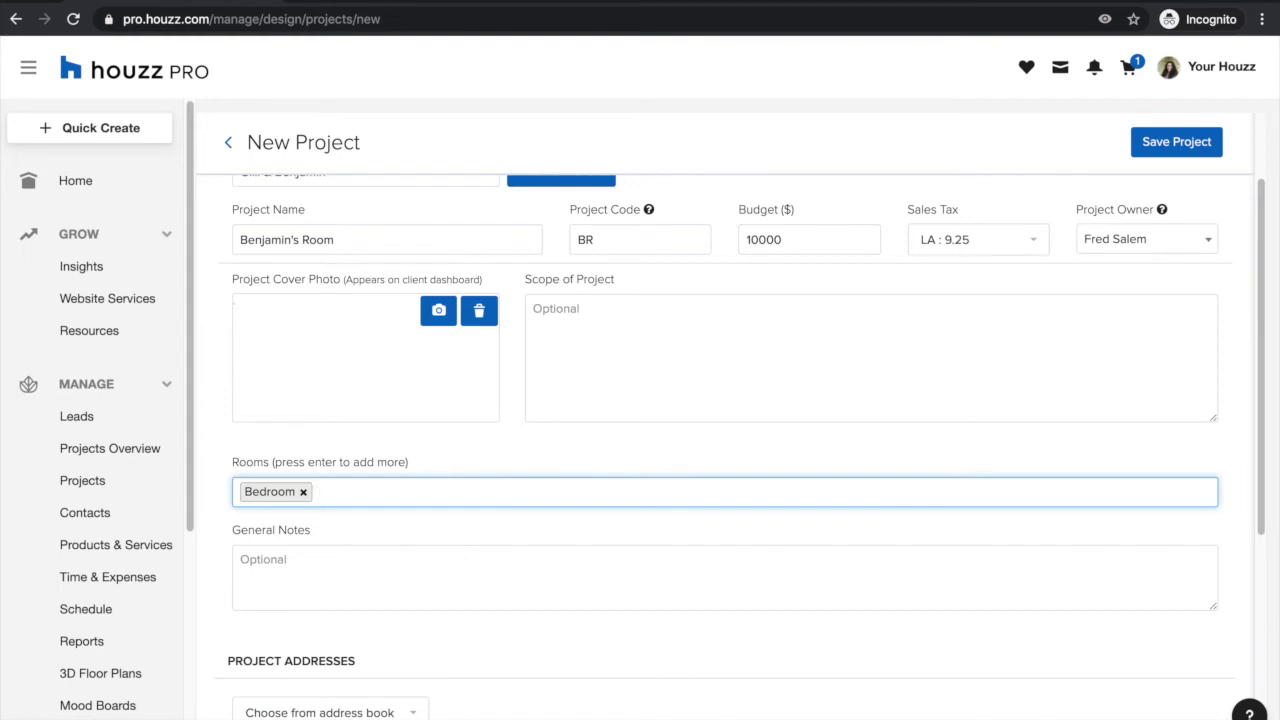
text(Bathroom)
key(Return)
text(Master )
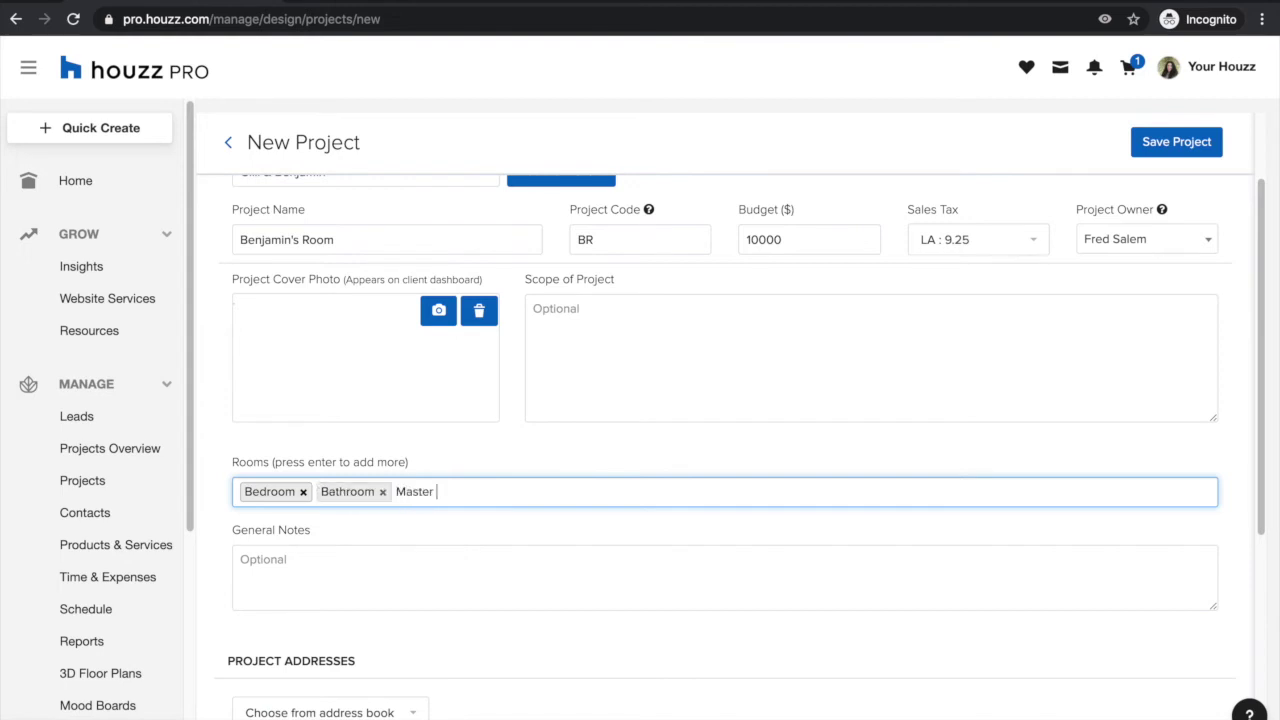
text(Bathroom)
key(Return)
Add a second address from the saved address book and set it as default shipping address.
scroll(352, 471, down, 4)
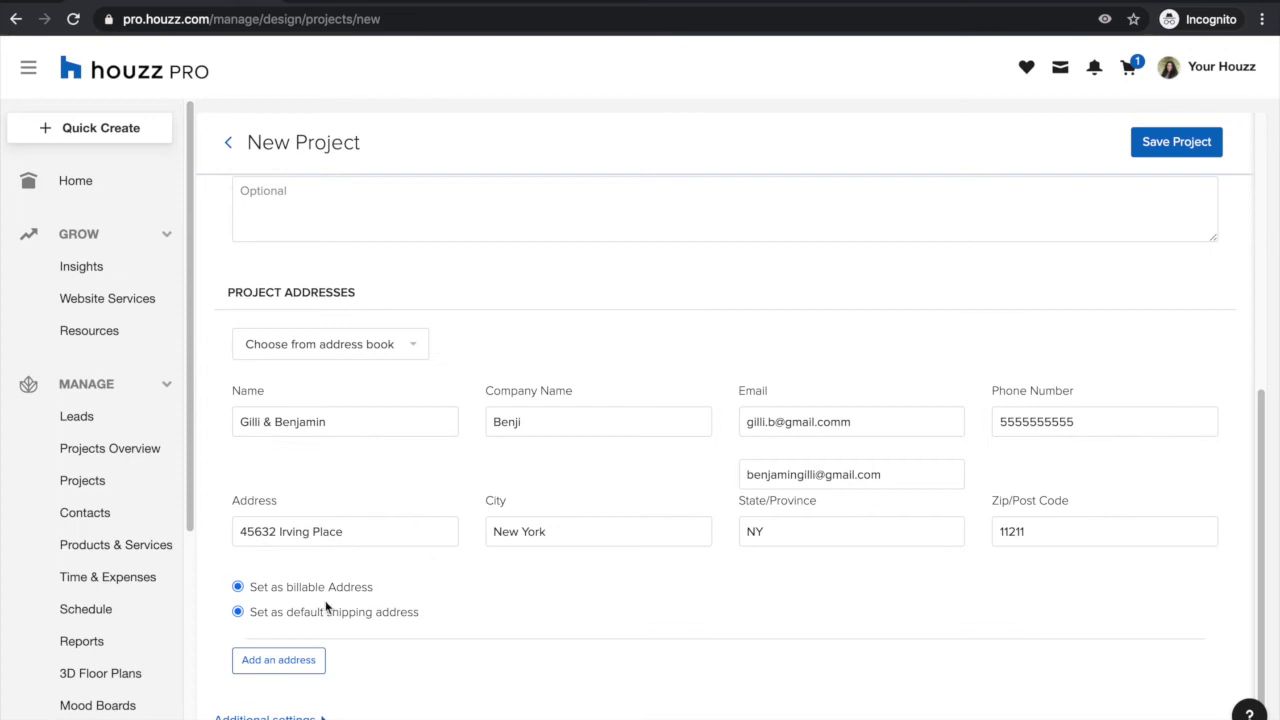
scroll(325, 610, down, 1)
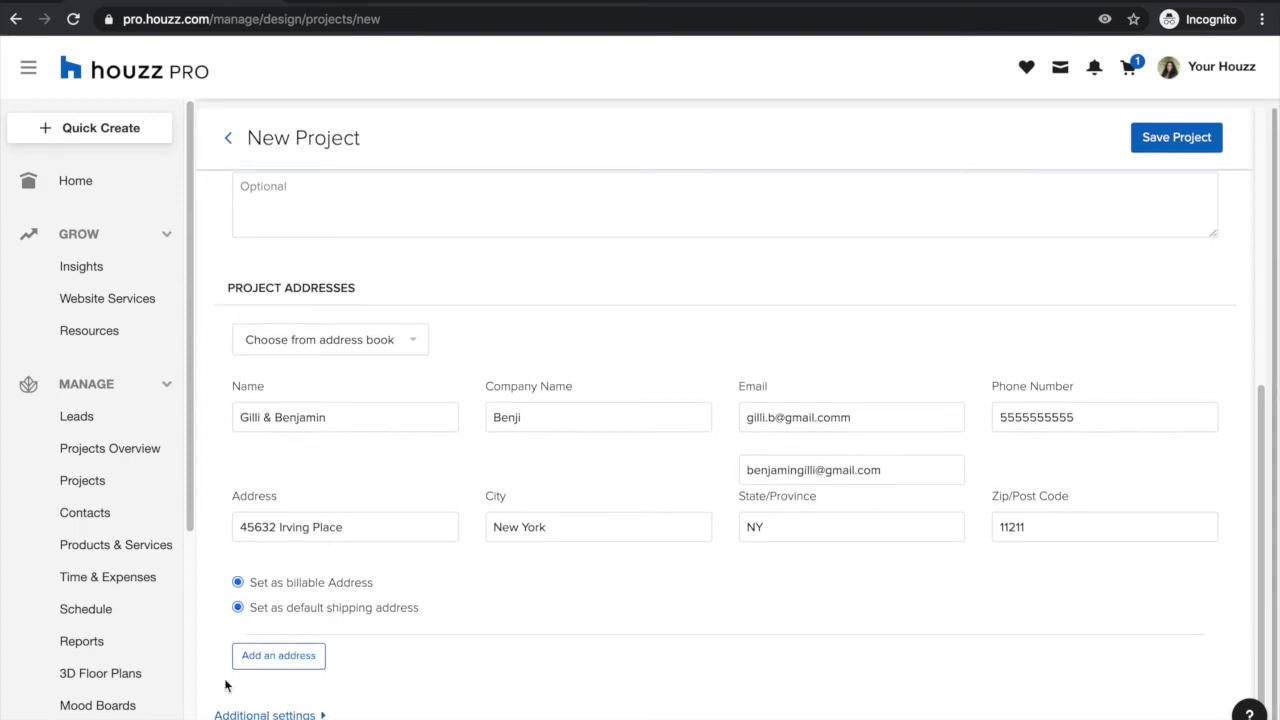
click(278, 656)
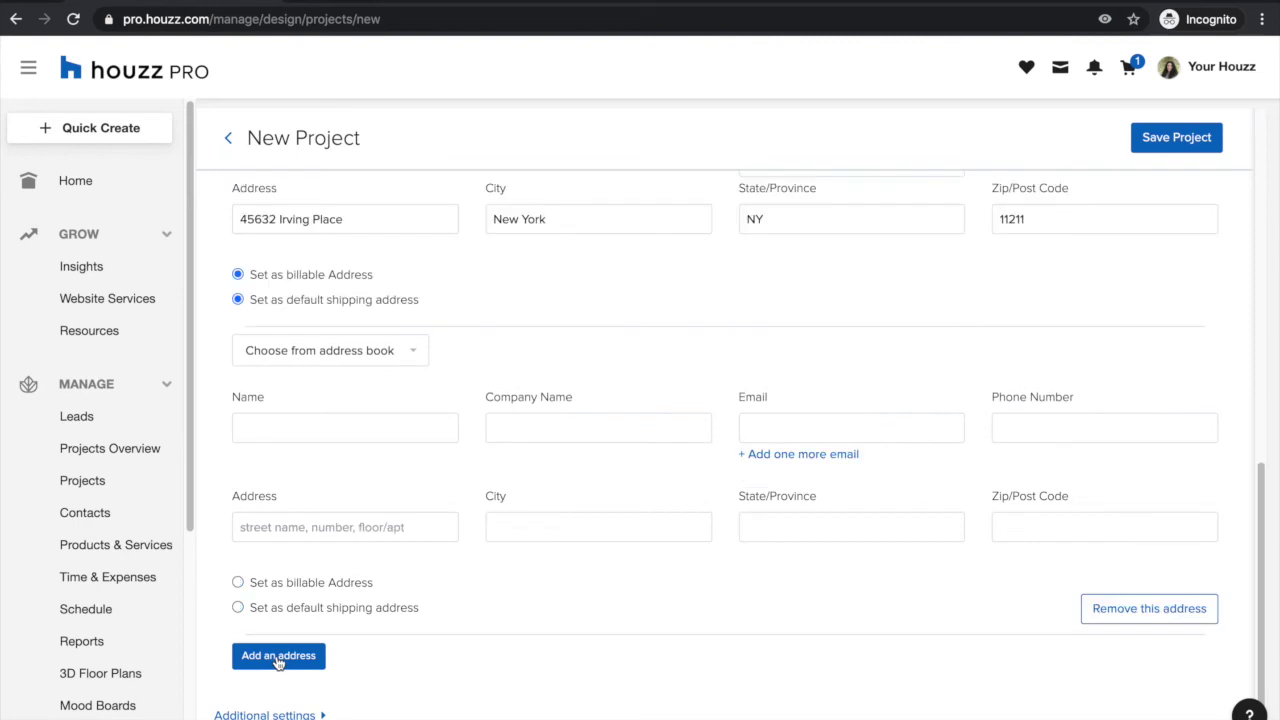
click(340, 360)
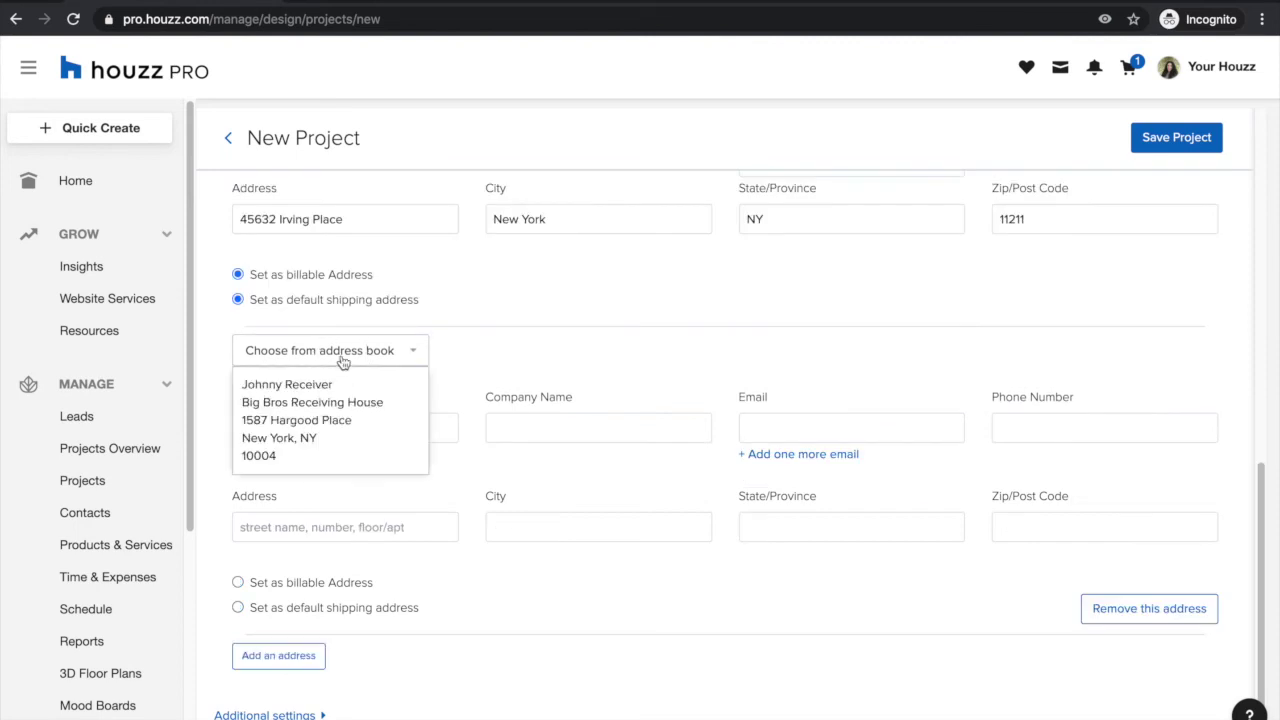
click(322, 432)
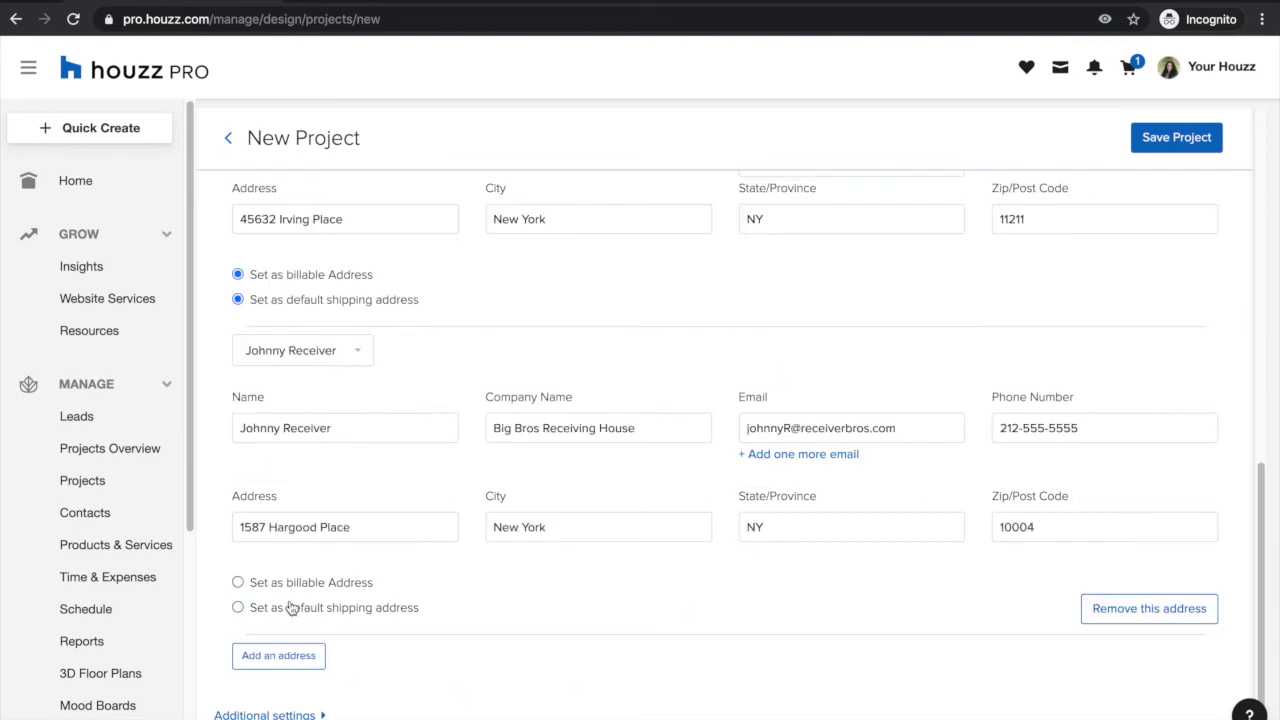
click(327, 612)
click(1197, 613)
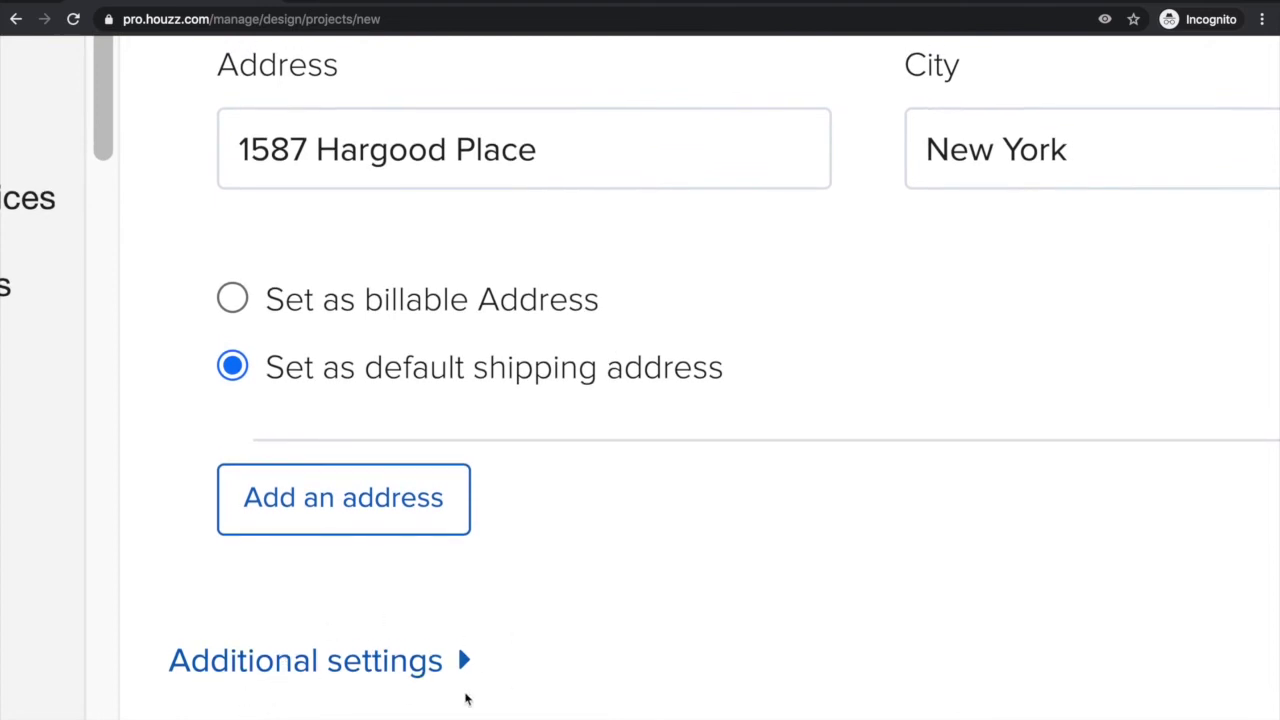
Expand Additional settings and review the memos, emails and credit card/ACH billing options.
click(393, 678)
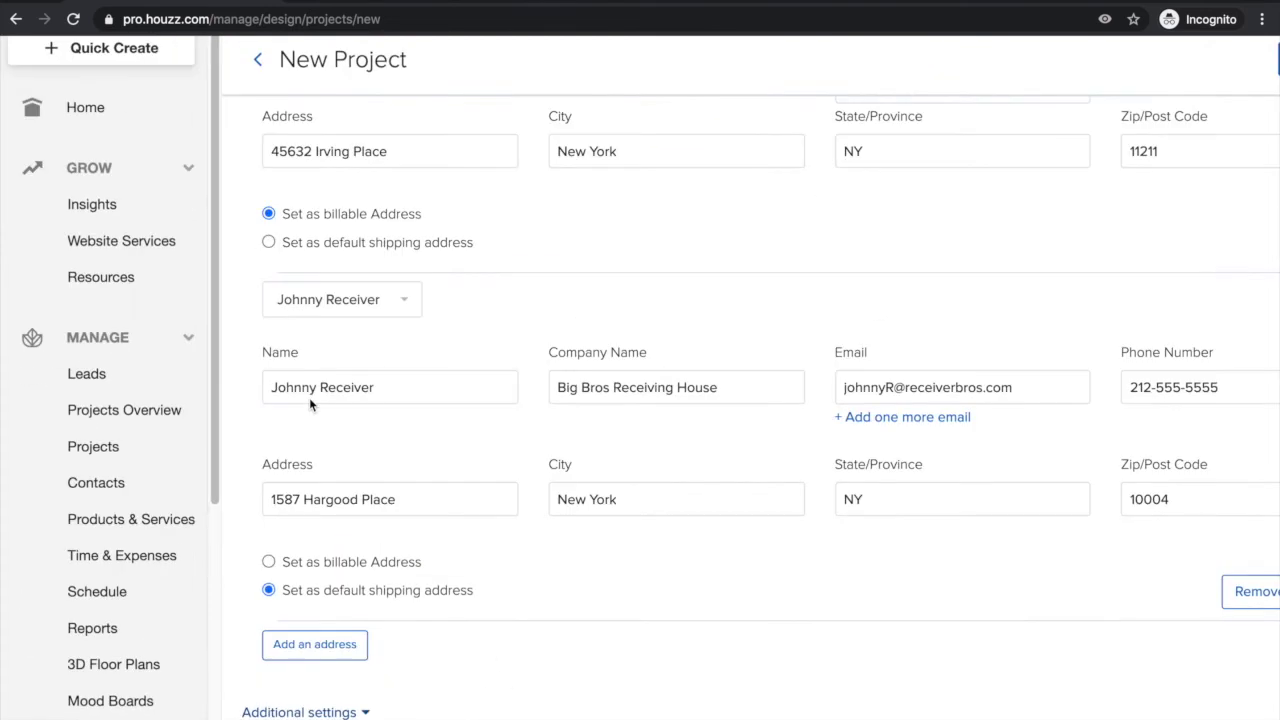
scroll(441, 380, down, 4)
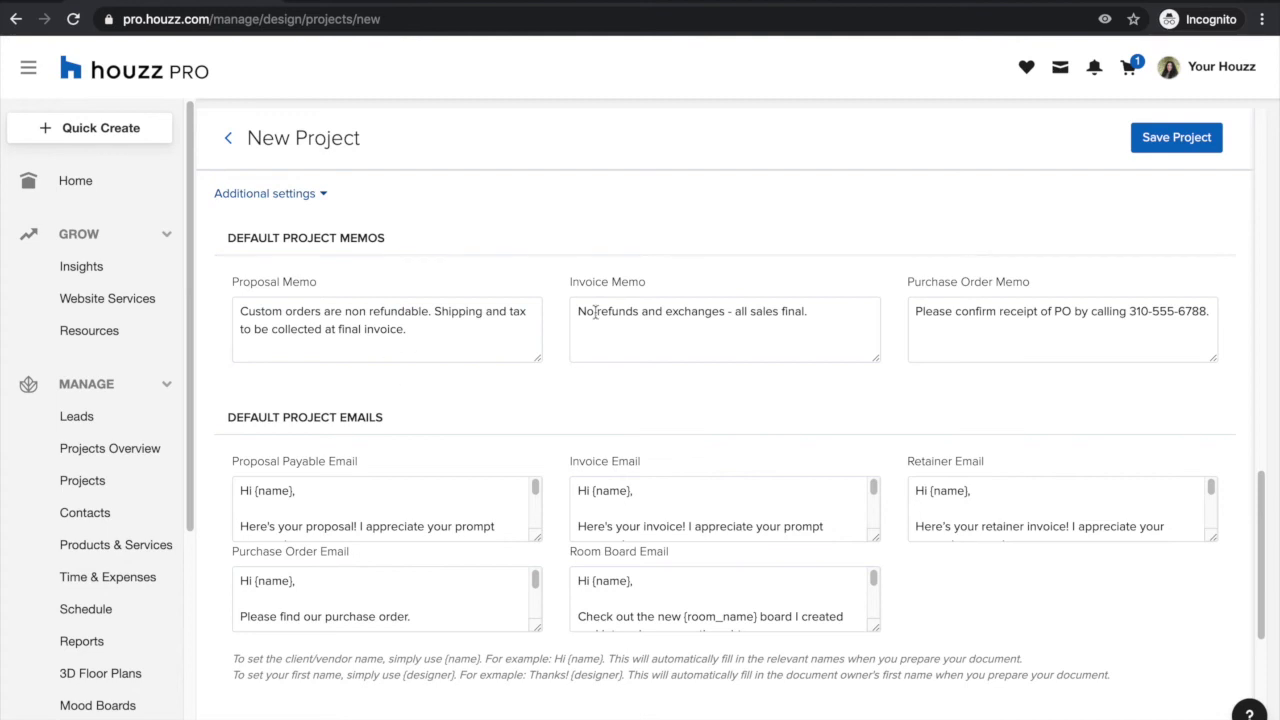
scroll(286, 584, down, 5)
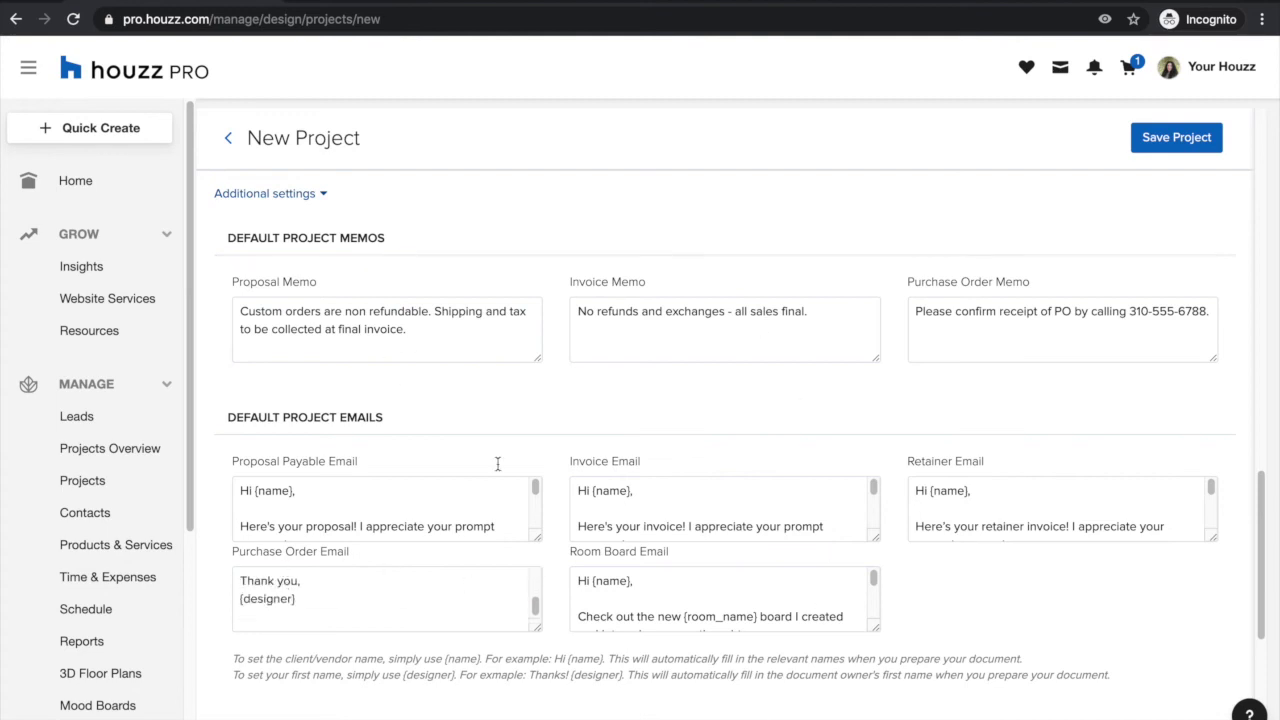
scroll(479, 692, down, 3)
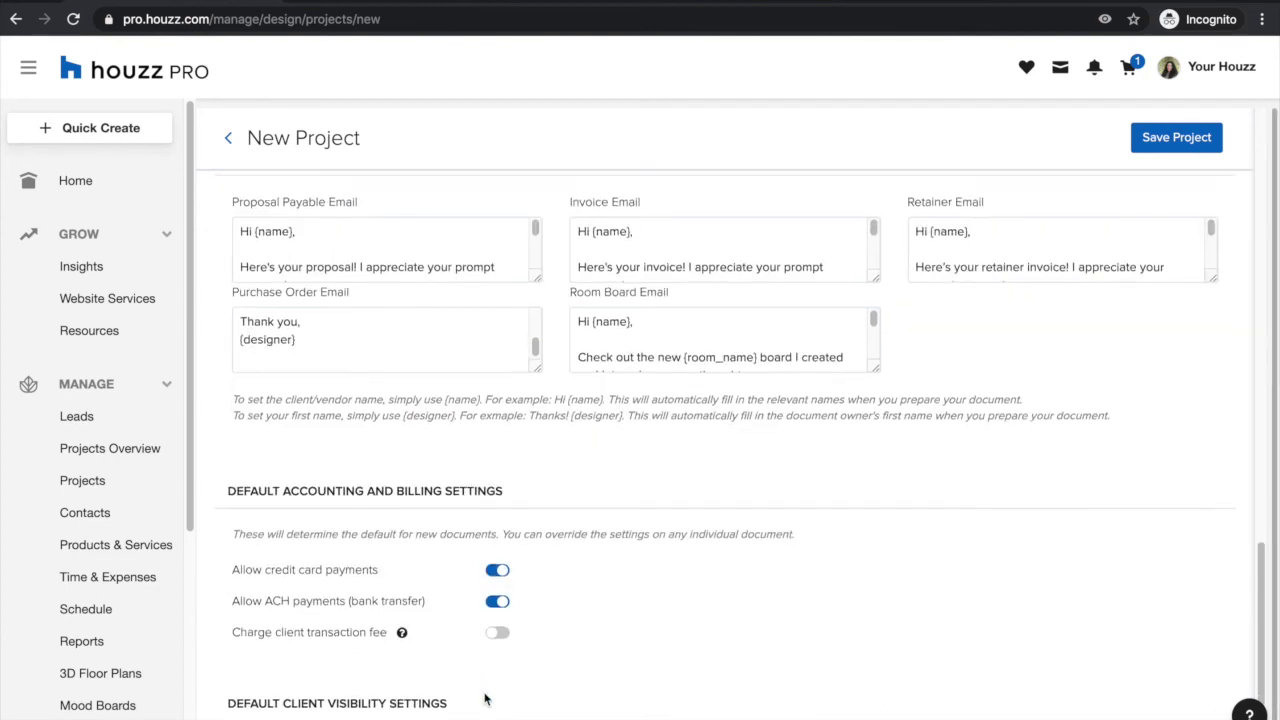
scroll(484, 699, down, 1)
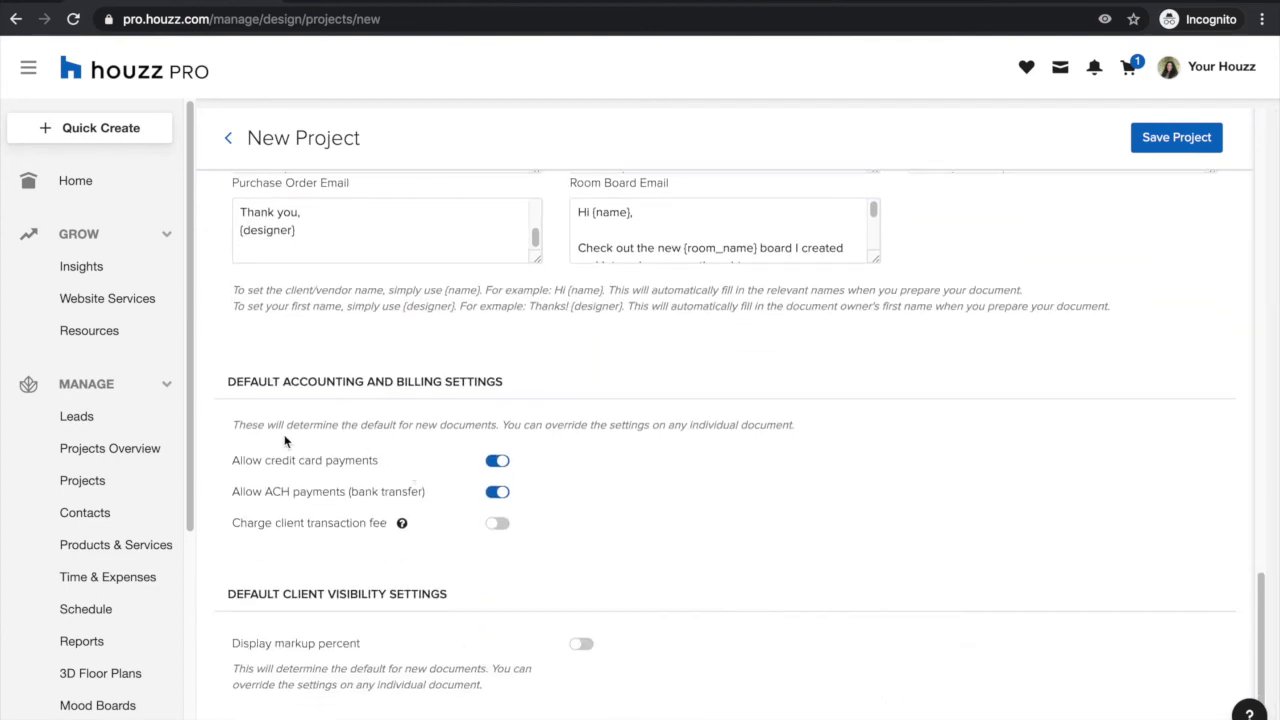
ctrl+scroll(285, 440, up, 5)
scroll(286, 443, down, 2)
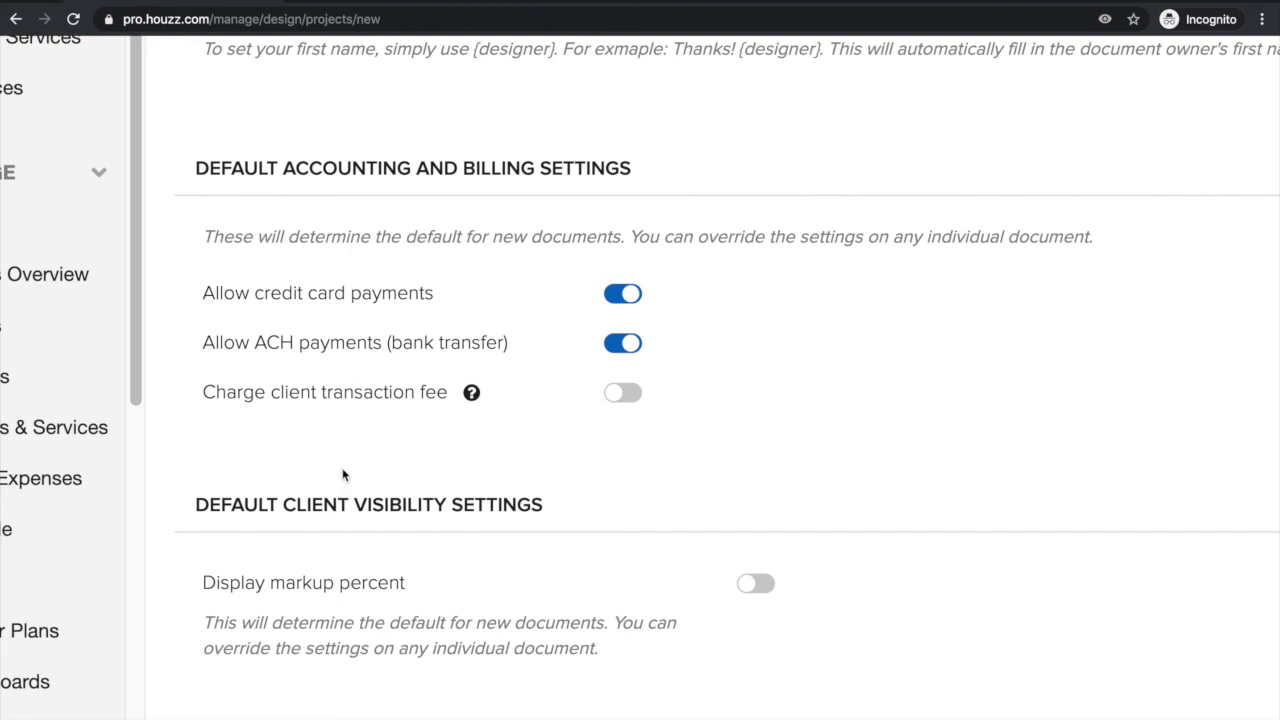
drag(210, 302, 411, 297)
click(459, 296)
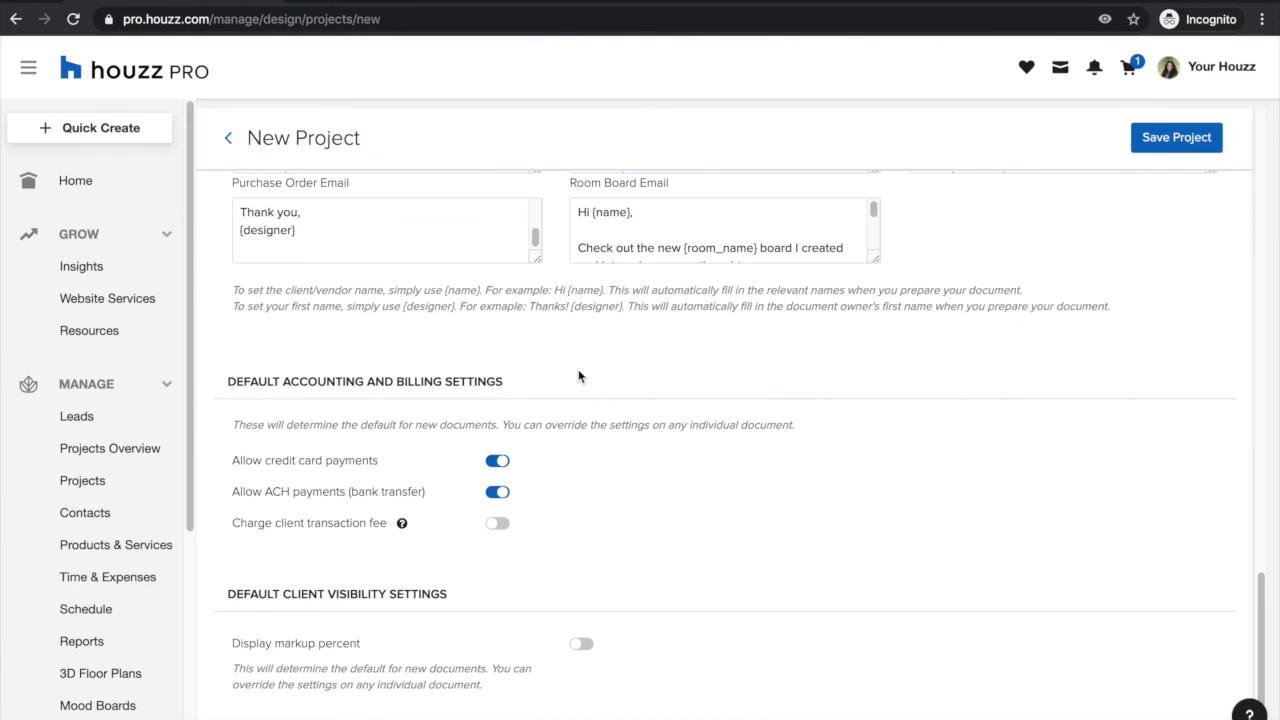
Save the Benjamin's Room project with Save Project.
click(1181, 140)
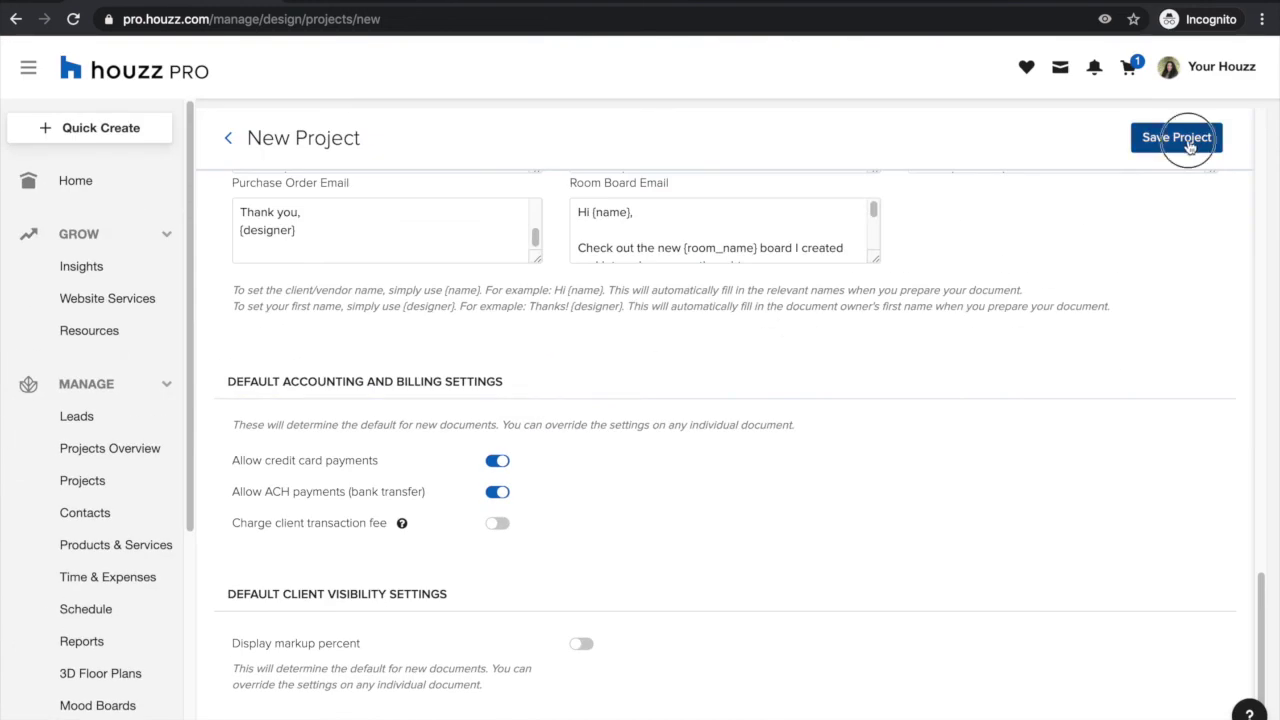